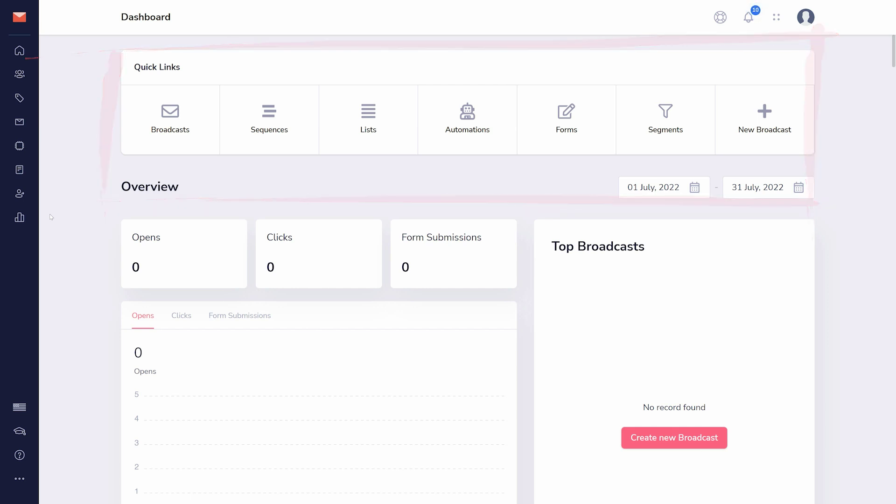
Check the configured email sender, then move to the empty Forms page
click(20, 196)
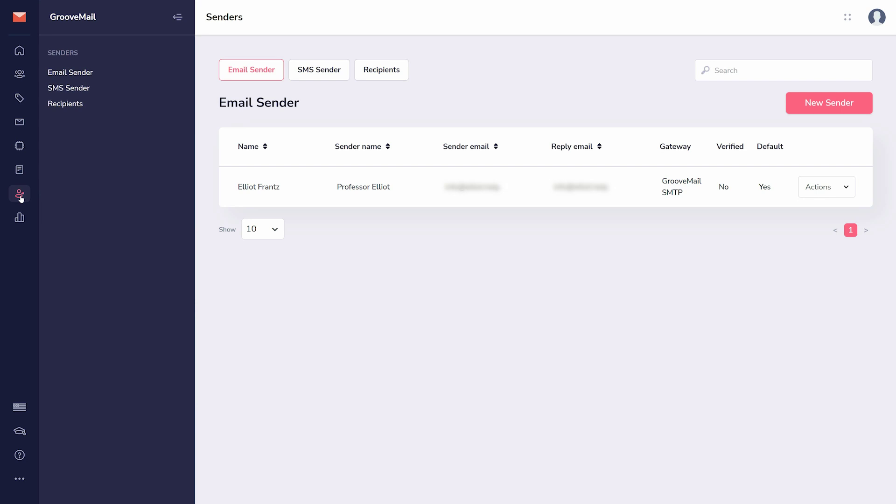
click(18, 172)
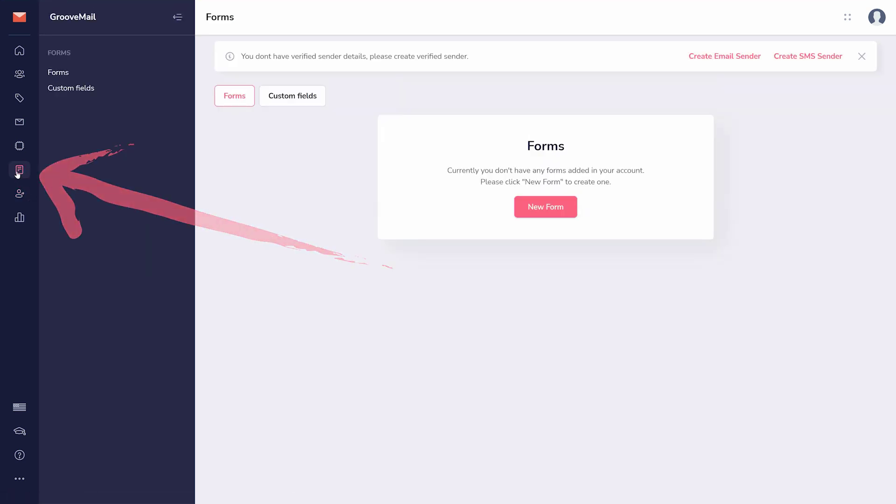
Browse Contacts and preview the Add New Contacts form without saving, then open Lists
click(24, 76)
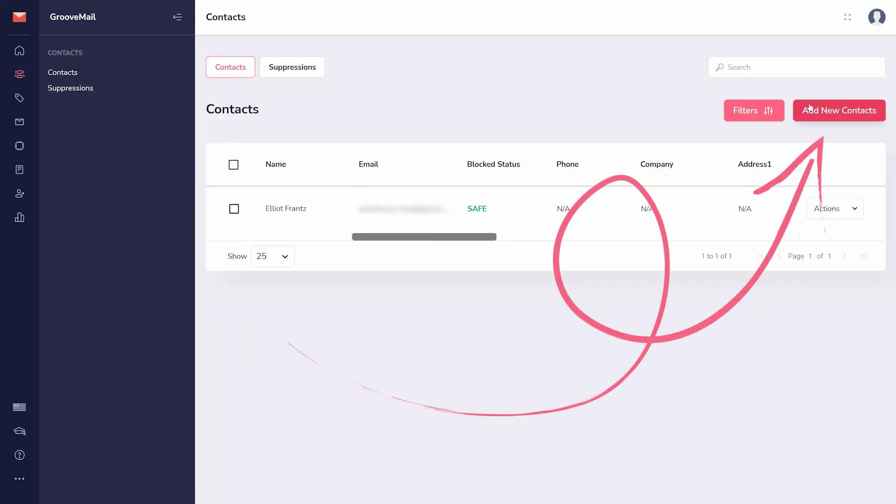
click(810, 106)
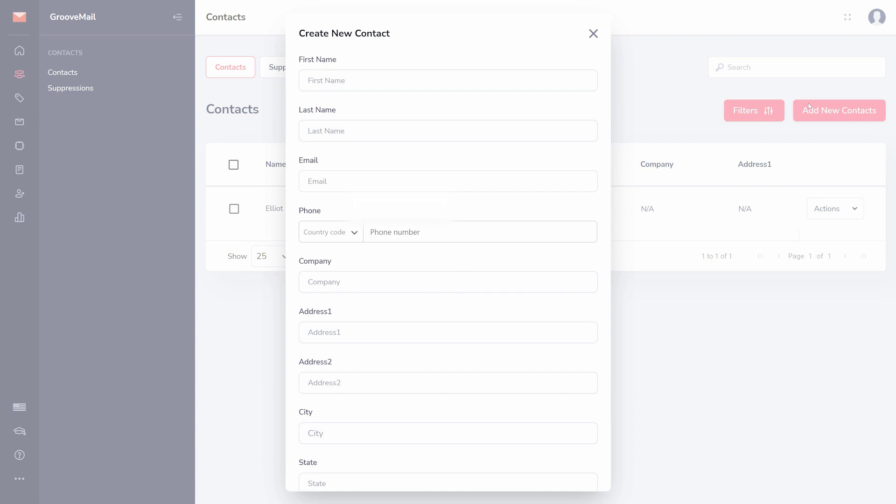
click(594, 34)
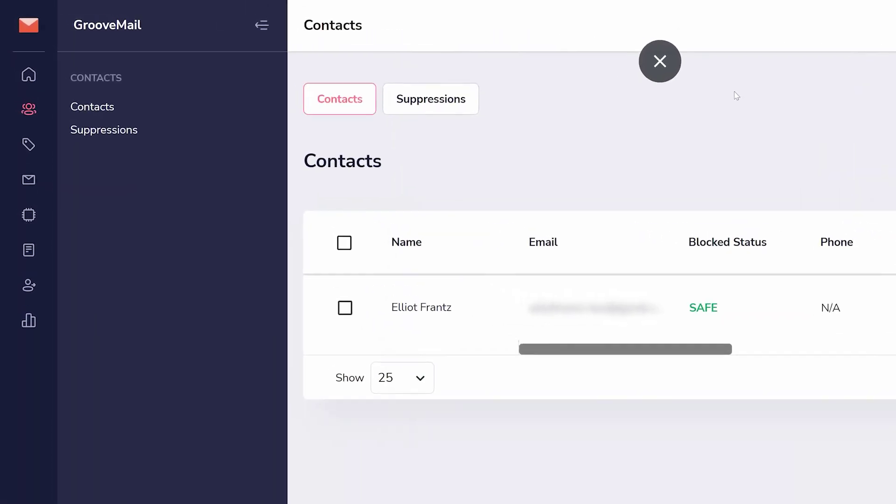
click(28, 144)
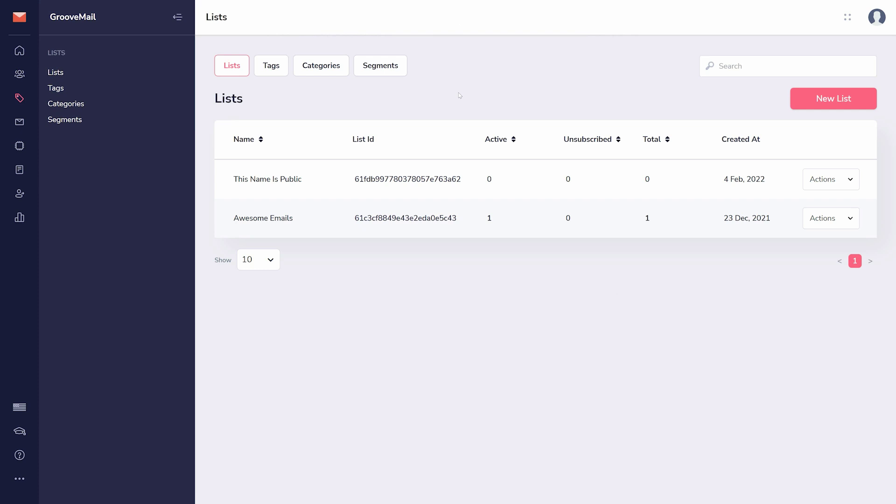
Preview the Create new list form without saving, then view the Freebie Signup Lead tag
click(820, 102)
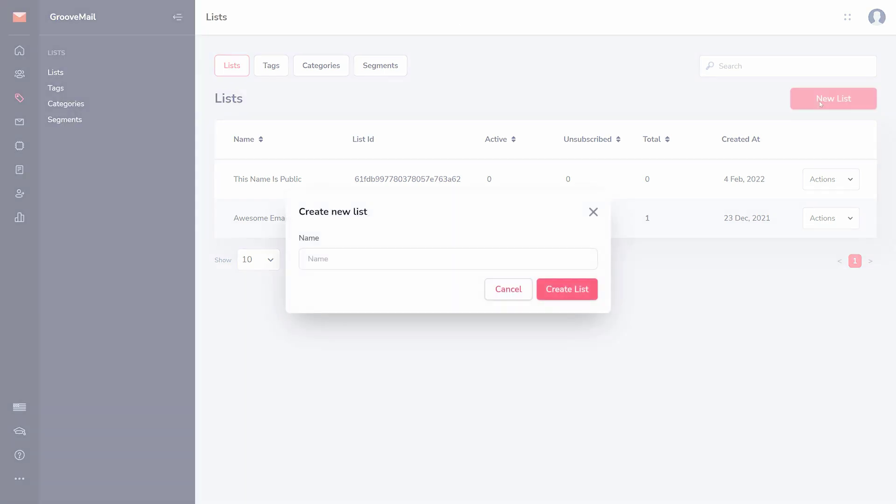
click(593, 212)
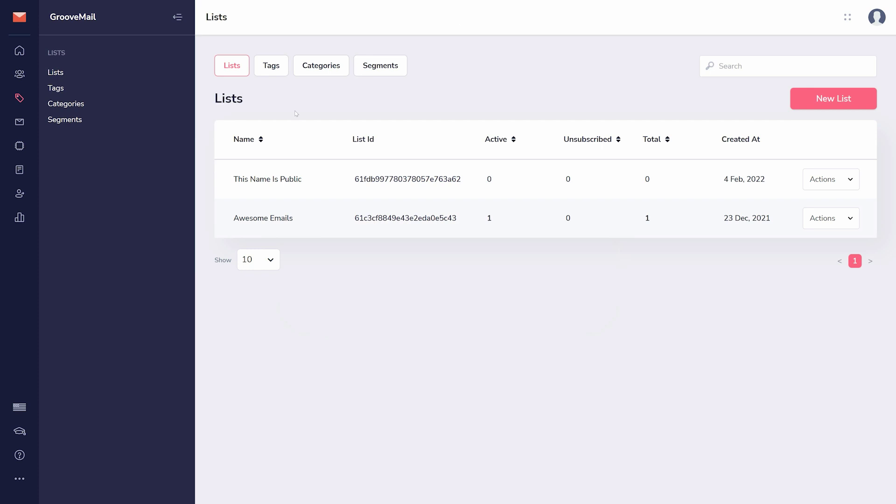
click(66, 91)
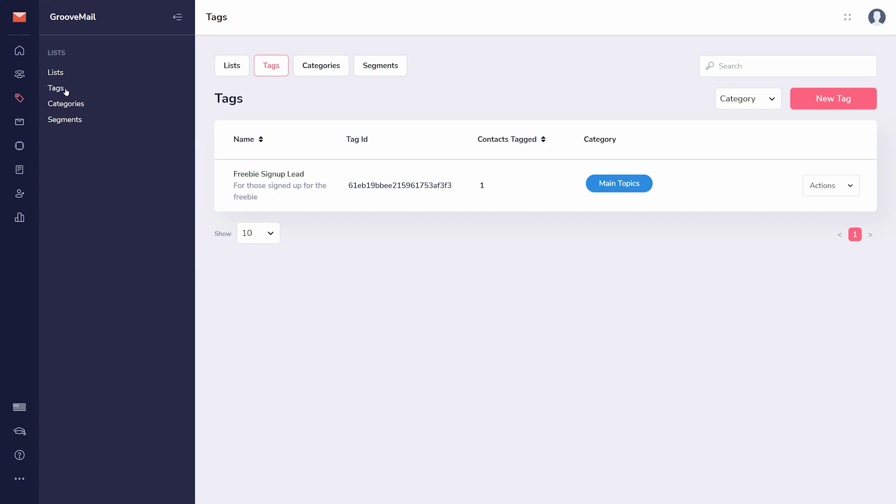
View the tag categories, then the Orientation Segment and Test segments
click(62, 105)
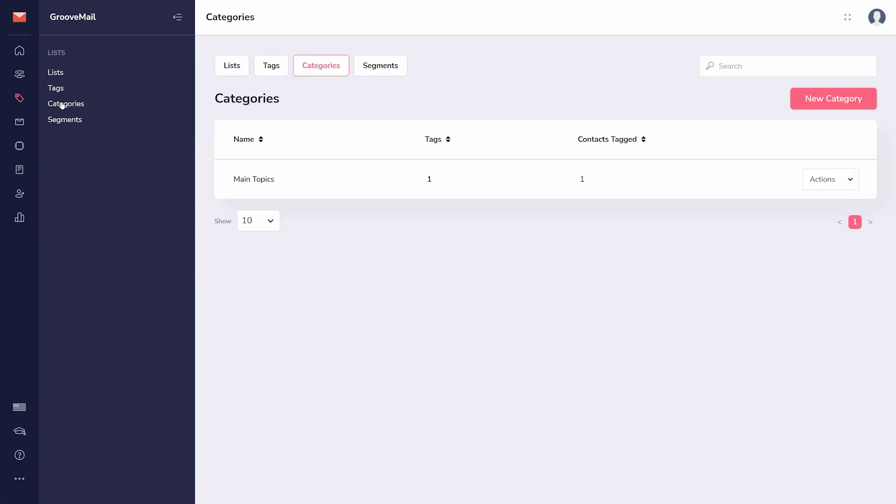
click(62, 120)
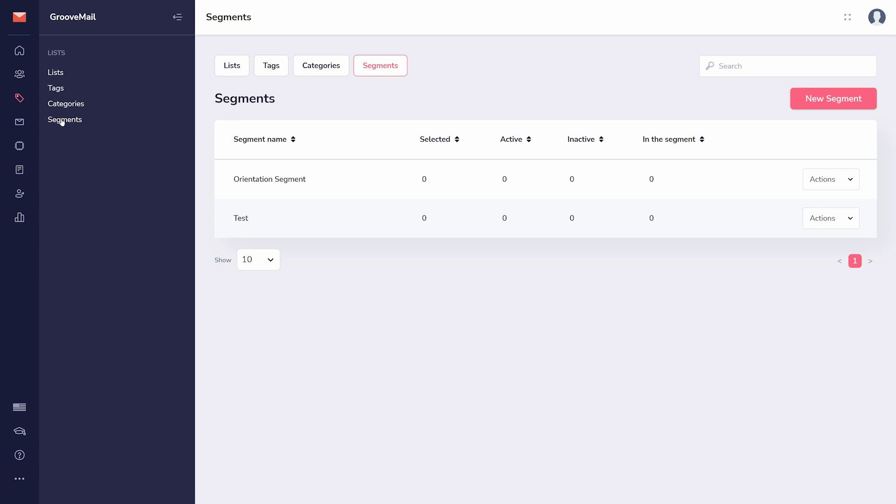
Create a segment named 'Cool Segment', then go to the Broadcasts list
click(812, 94)
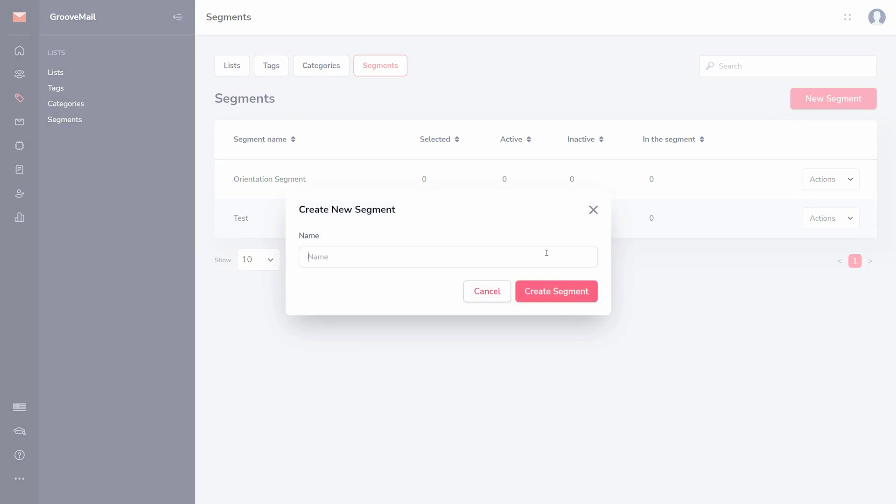
text(Cool Segment)
click(543, 287)
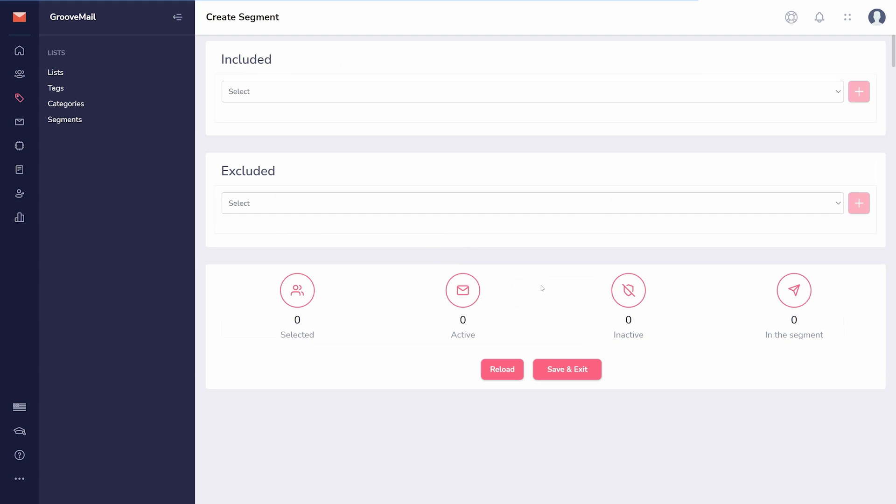
click(28, 124)
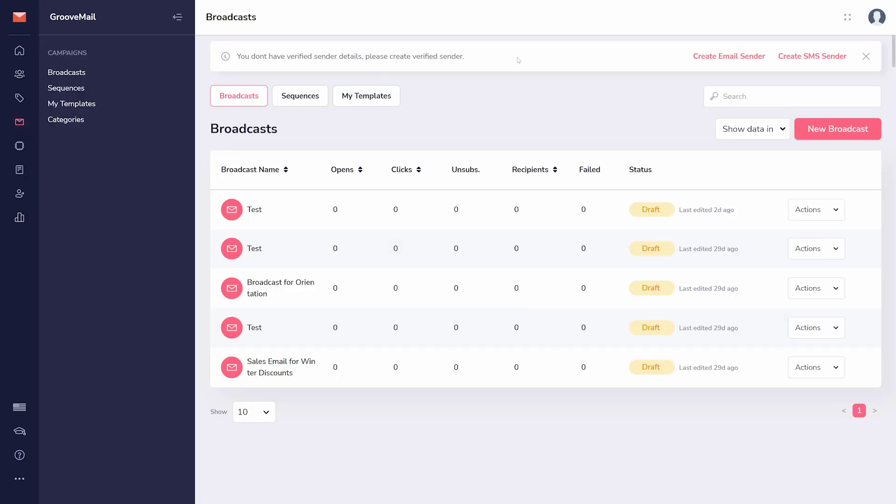
Start a new broadcast named 'Orientation Broadcast'
click(841, 127)
click(518, 313)
text(Orientation Broadcast)
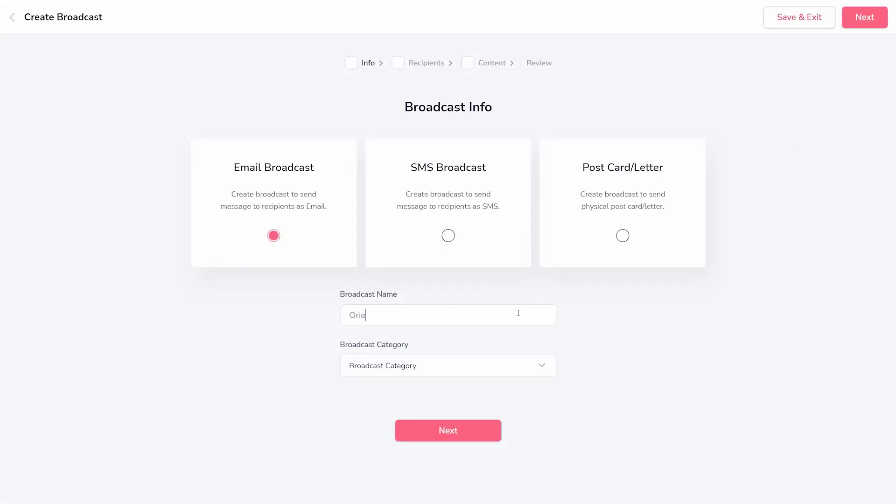
click(441, 431)
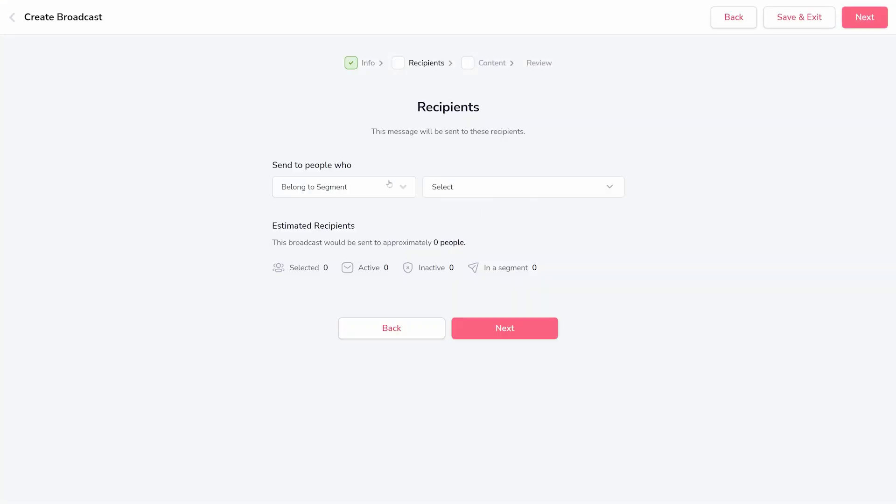
Address it to subscribers of the This Name Is Public and Awesome Emails lists
click(327, 187)
click(324, 235)
click(464, 189)
click(442, 252)
click(442, 280)
click(412, 283)
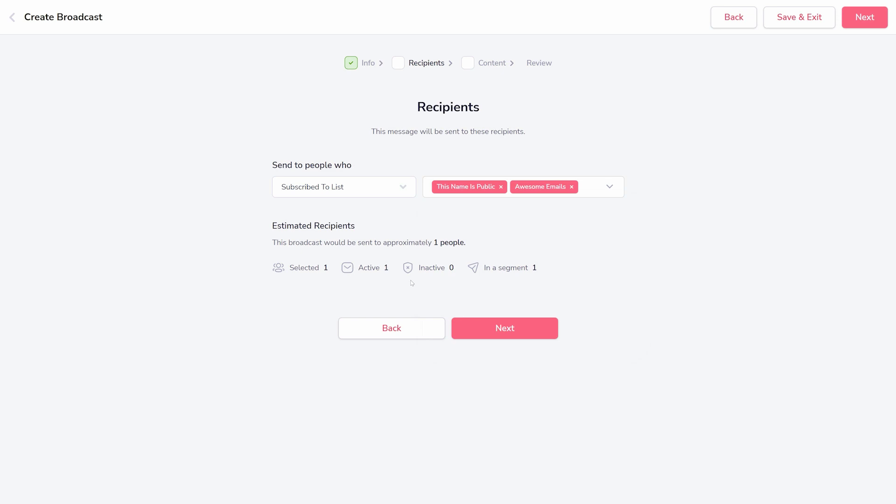
click(511, 319)
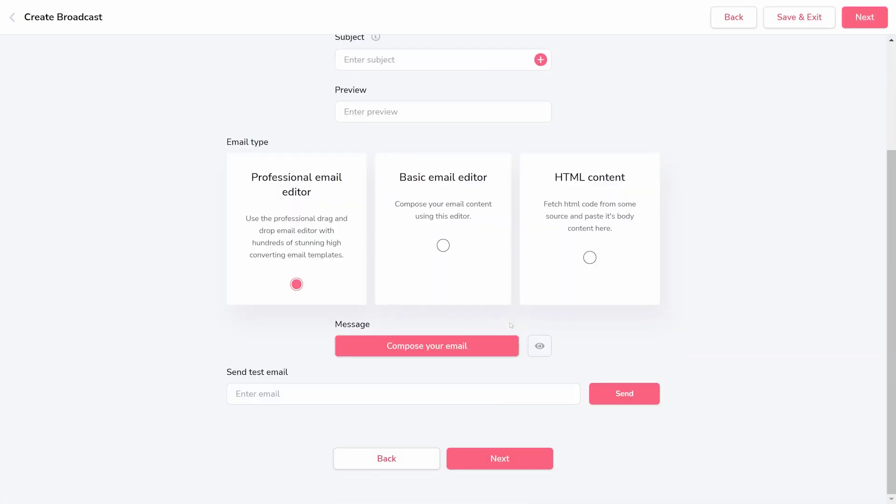
Start the email from the World Water Day template and slightly darken the top row's text colour
click(413, 349)
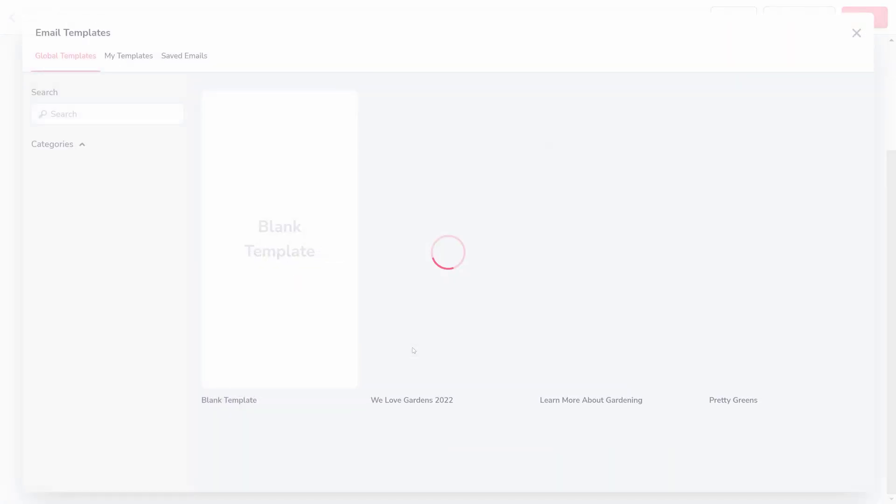
scroll(412, 348, down, 12)
scroll(413, 347, down, 15)
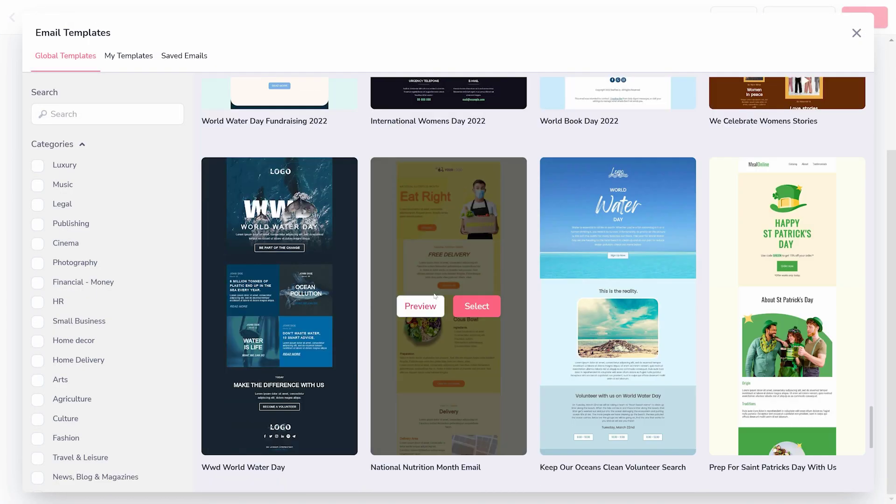
click(312, 307)
click(311, 306)
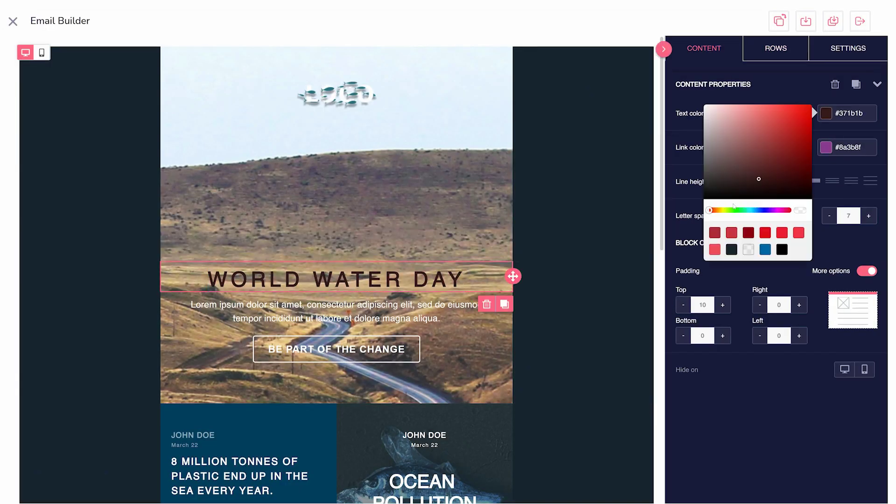
drag(749, 176, 755, 172)
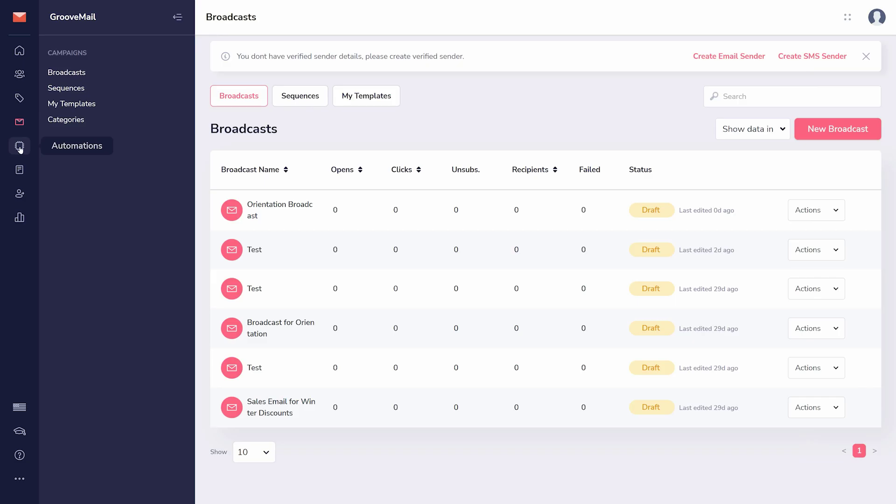
Try an automation with trigger Contact fills form and action Add a membership, then cancel it
click(19, 147)
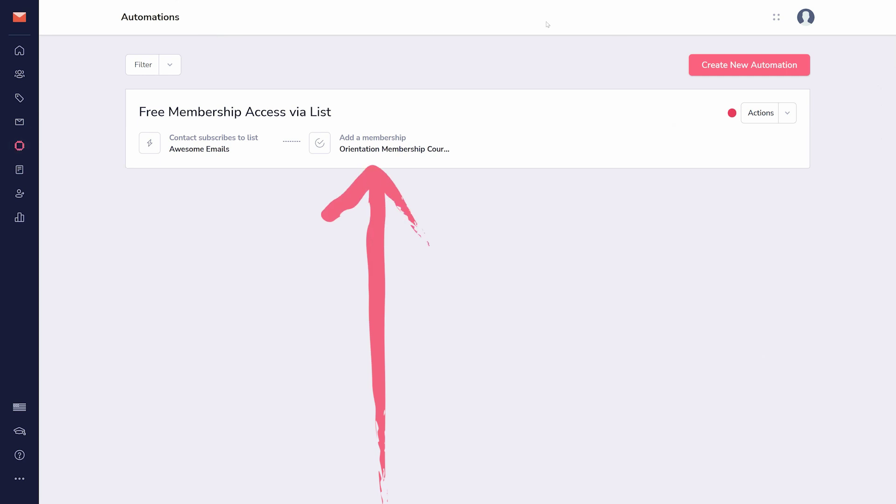
click(743, 69)
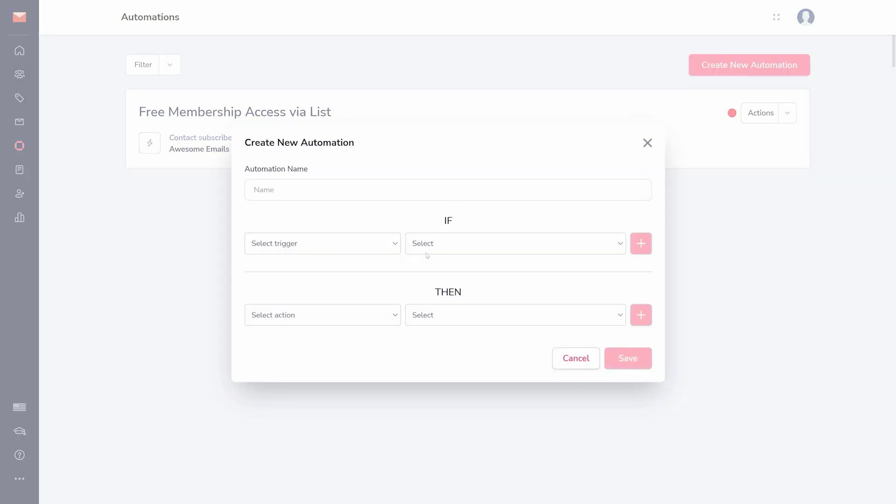
click(355, 244)
click(317, 301)
click(309, 320)
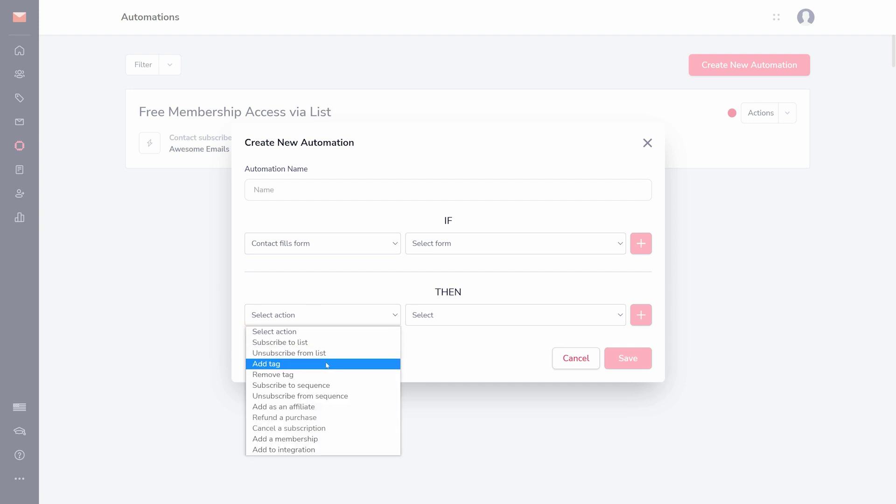
click(288, 440)
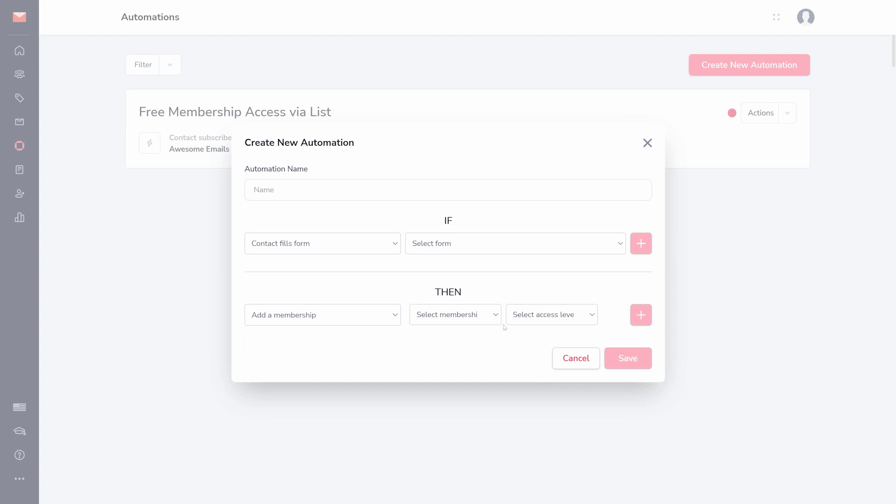
click(576, 358)
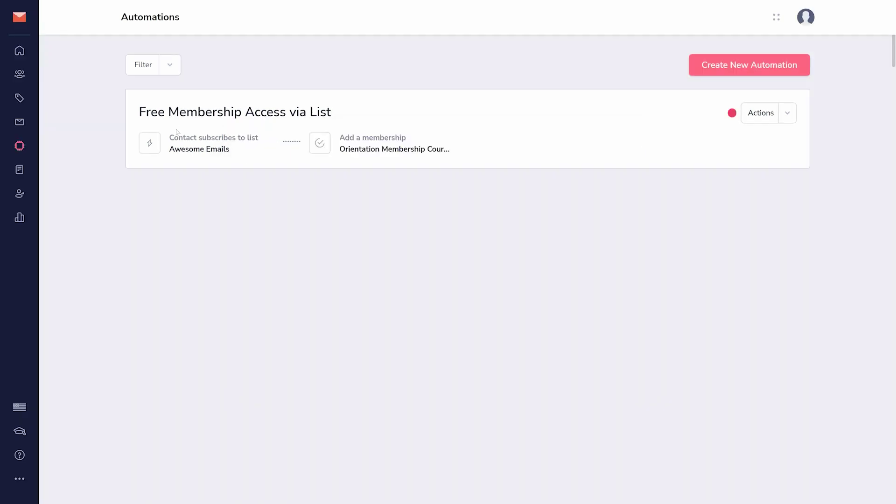
Scroll through the Awesome Automated sequence's flow in the editor, then return to Sequences
click(19, 122)
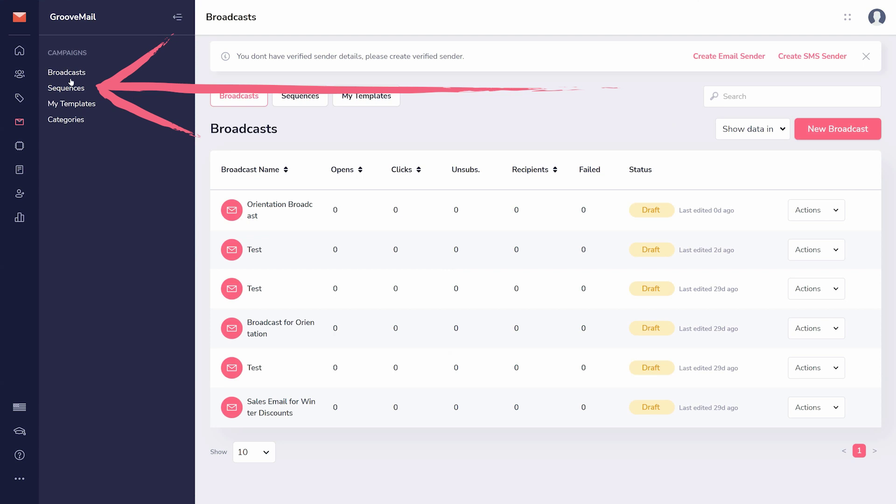
click(68, 88)
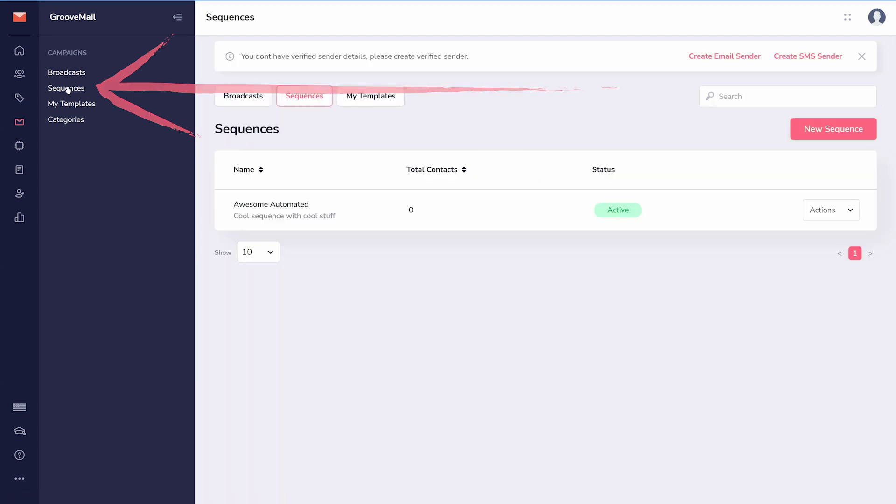
click(857, 210)
click(820, 238)
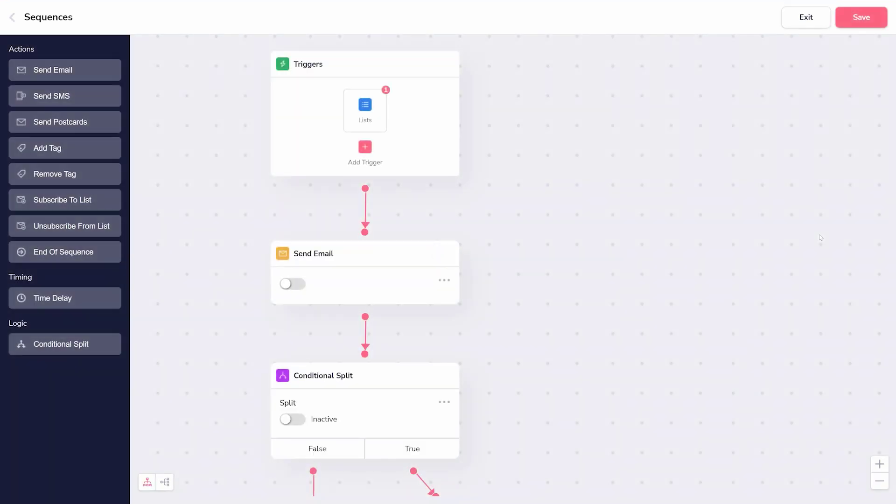
scroll(756, 245, down, 5)
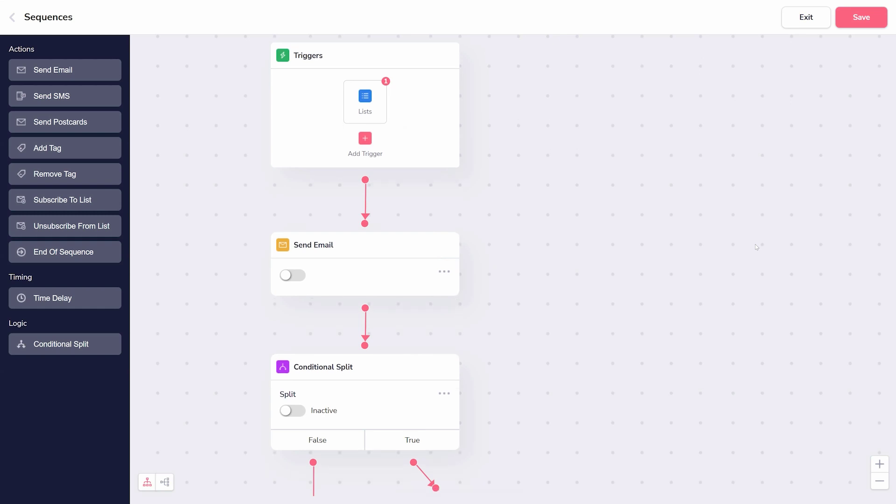
scroll(756, 244, down, 10)
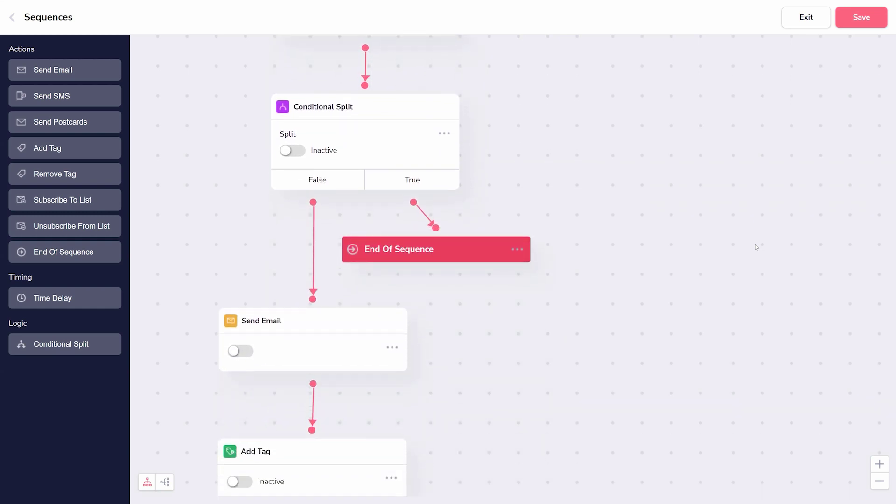
scroll(755, 245, down, 3)
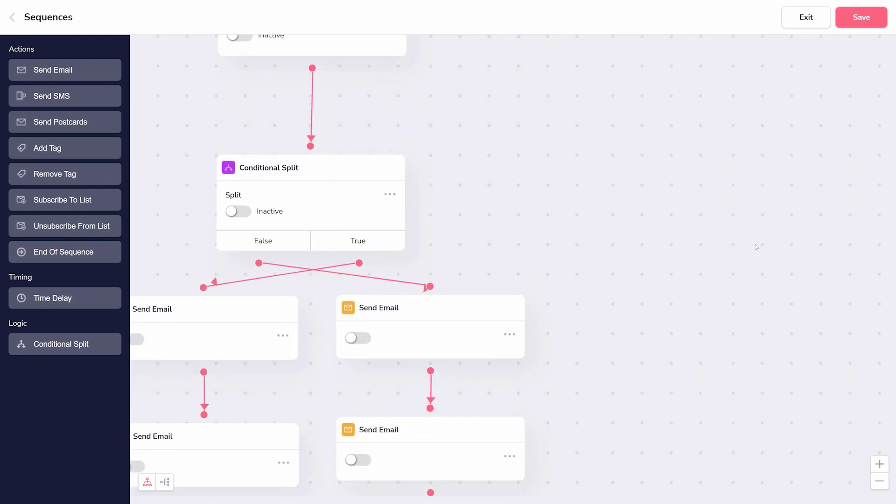
click(12, 17)
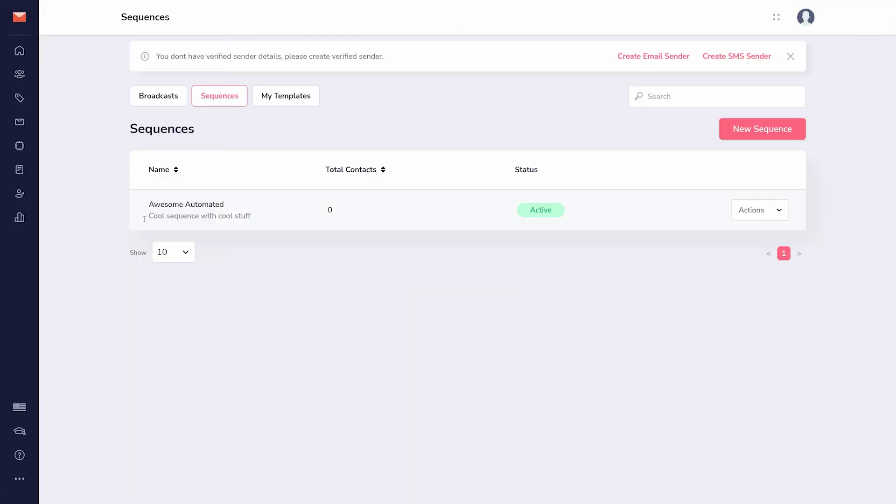
Open Contact Analytics to see the one contact with 1 list and 1 tag
click(12, 224)
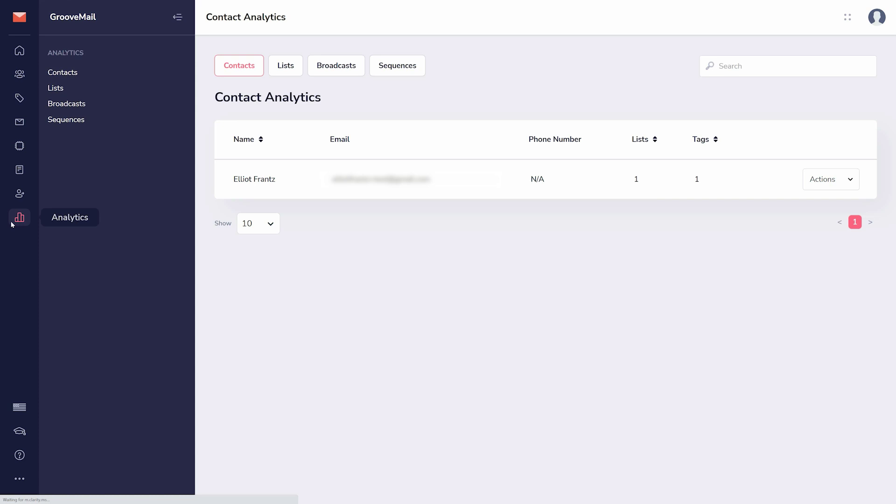